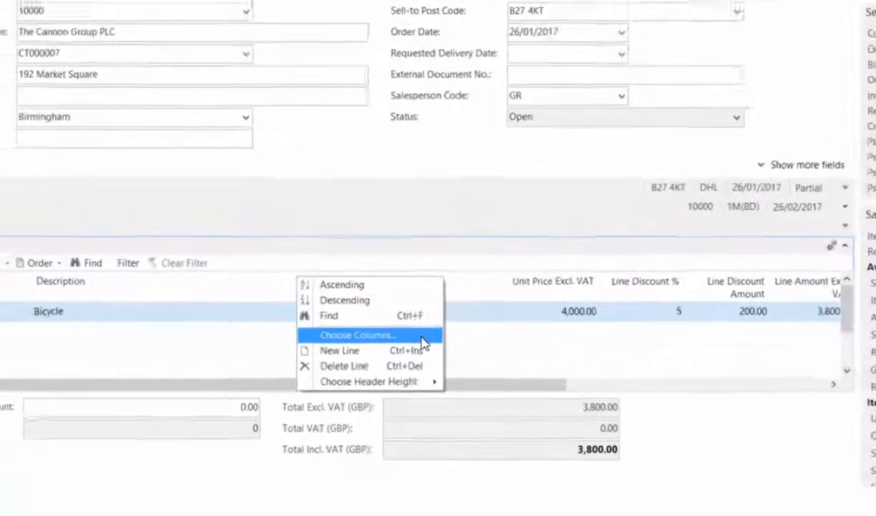
Add the Unit of Measure column to the columns shown in the sales order lines.
left_click(422, 297)
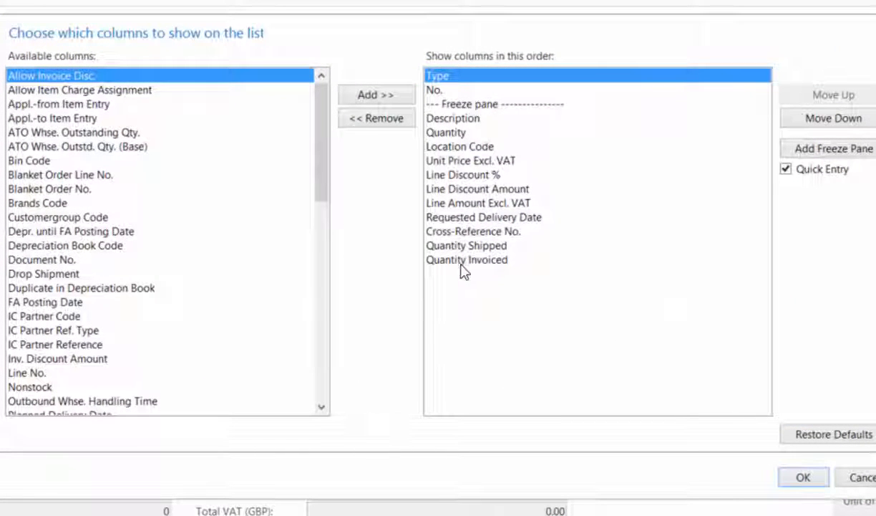
left_click_drag(323, 116, 333, 90)
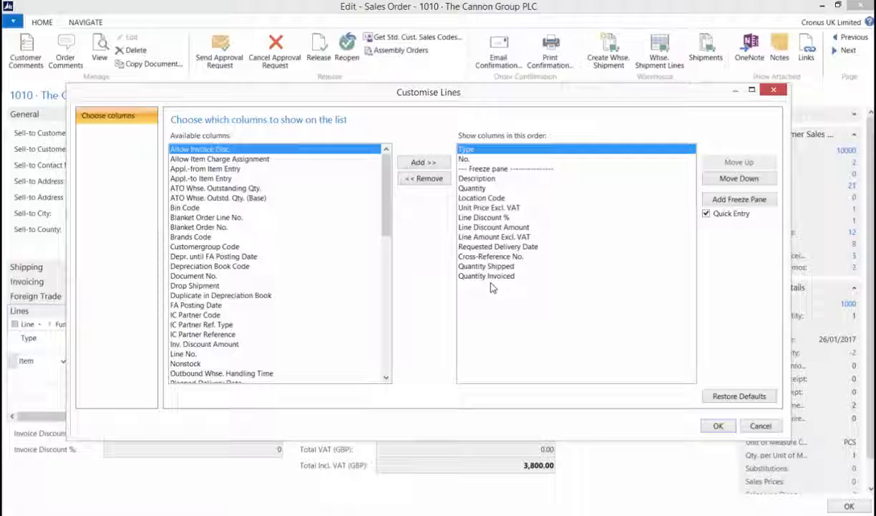
left_click_drag(387, 197, 383, 298)
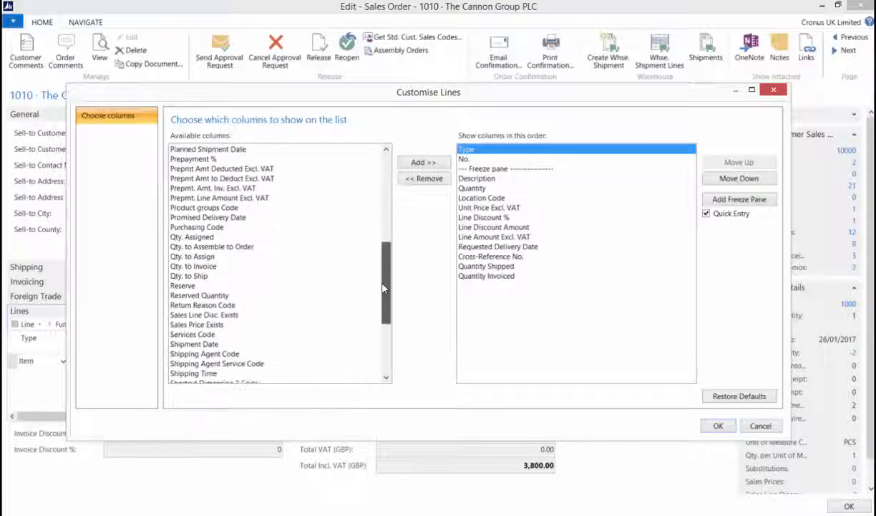
left_click_drag(447, 261, 451, 312)
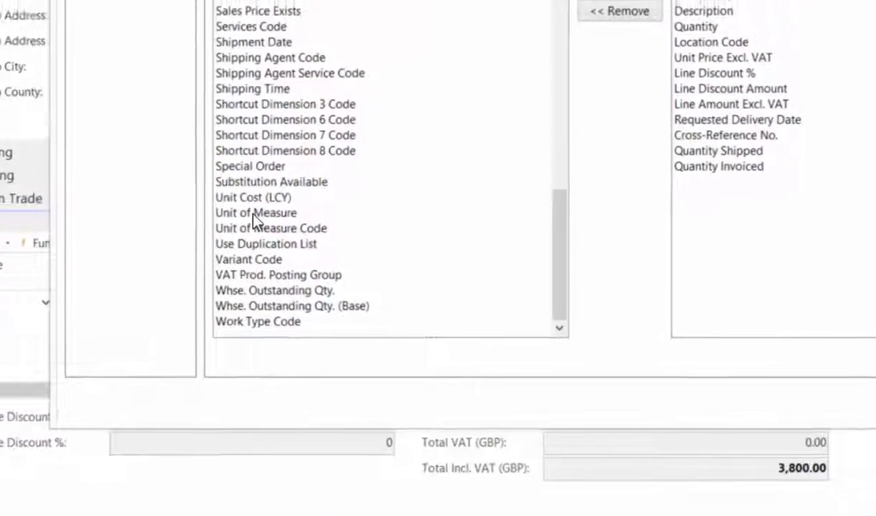
left_click(305, 188)
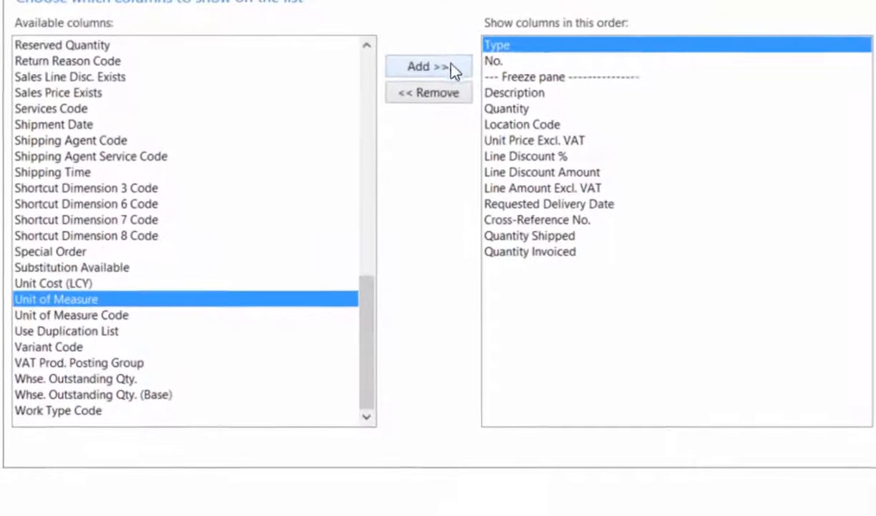
left_click(450, 64)
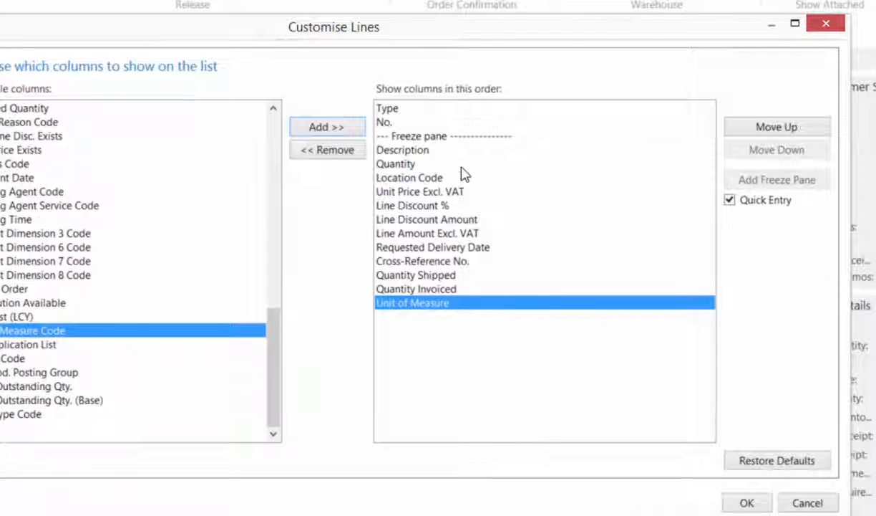
Move the Unit of Measure column directly after Quantity and remove the Location Code column from the order lines.
left_click(773, 127)
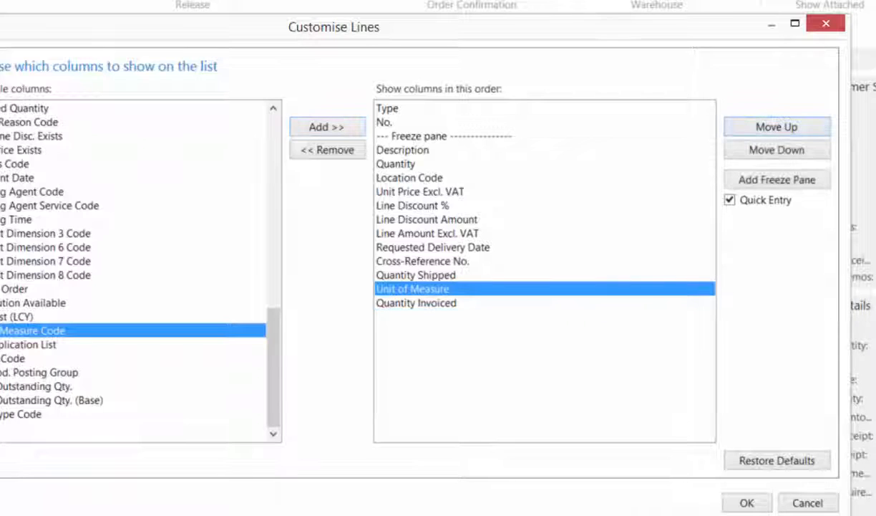
double_click(779, 128)
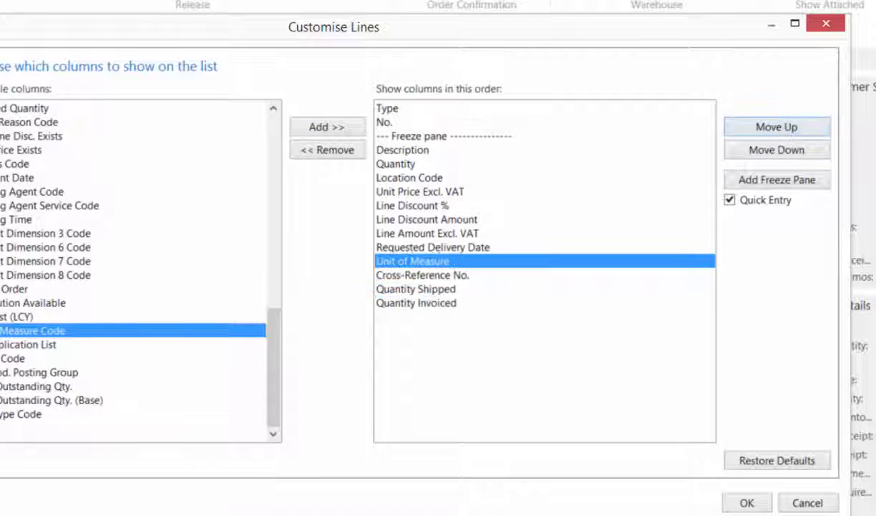
left_click(777, 127)
double_click(777, 128)
double_click(777, 127)
left_click(777, 128)
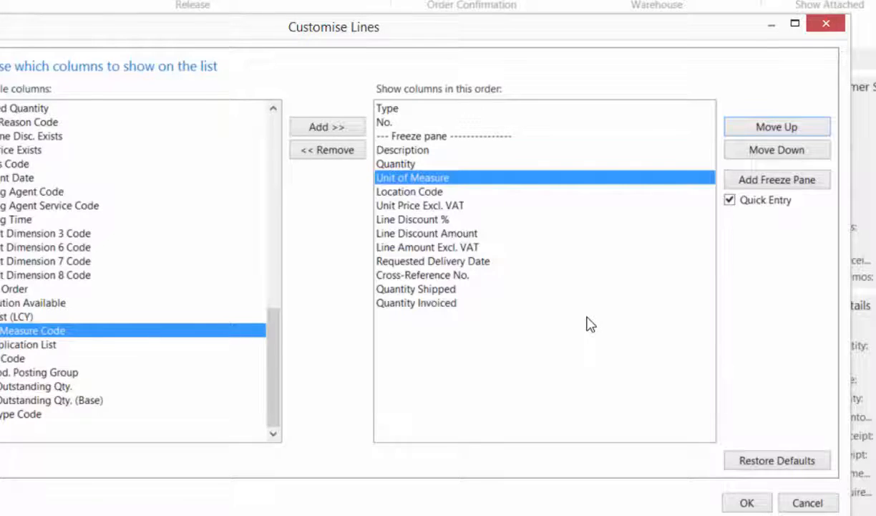
left_click(430, 191)
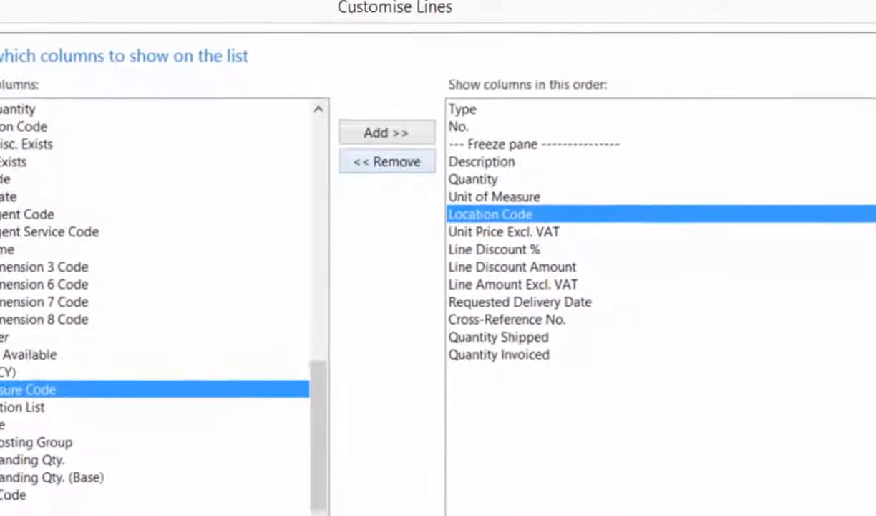
left_click(432, 198)
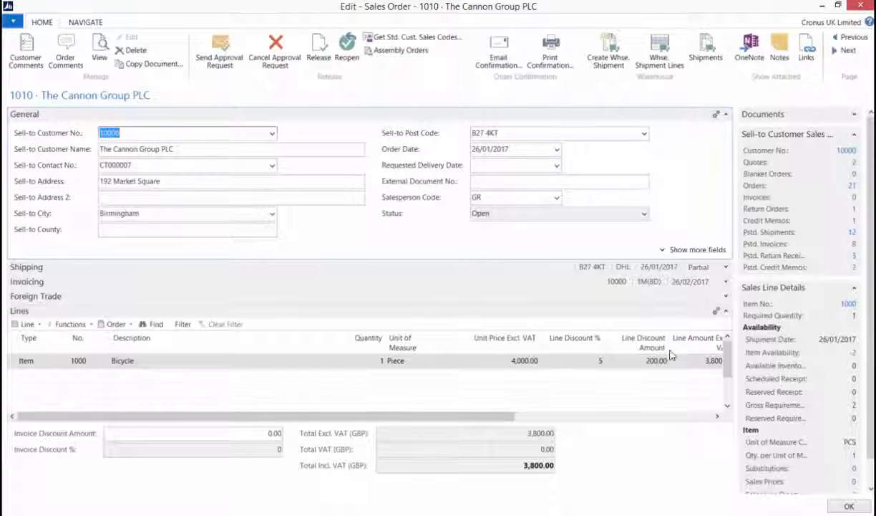
Review the available and shown columns for the order lines, leaving the selection without saving changes.
right_click(320, 341)
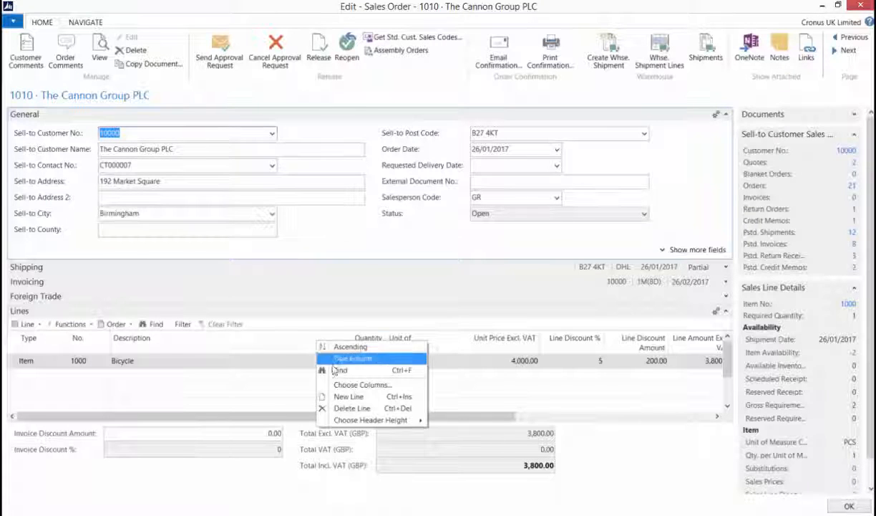
left_click(343, 385)
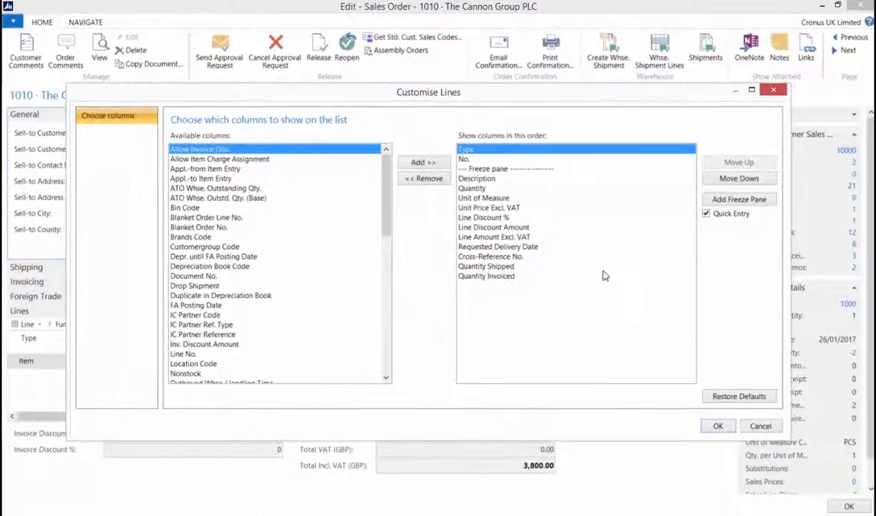
left_click(747, 426)
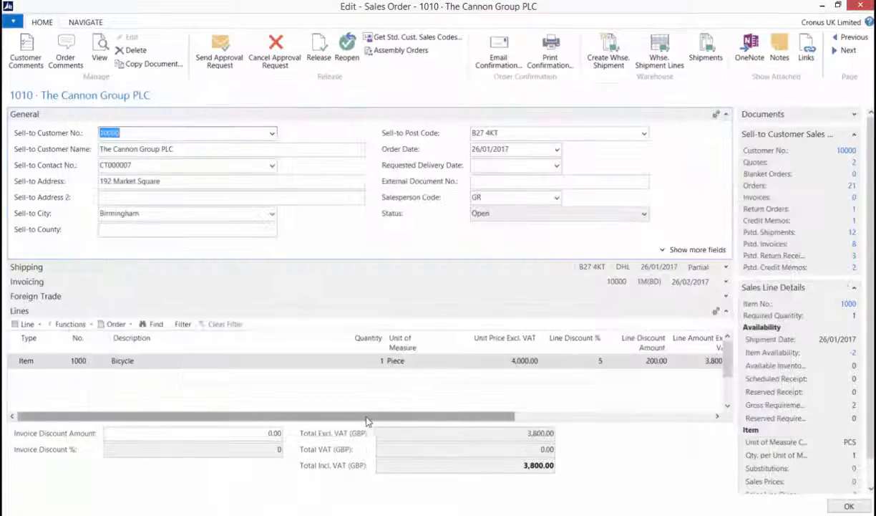
Narrow the Description column in the sales order lines.
left_click_drag(469, 421, 625, 422)
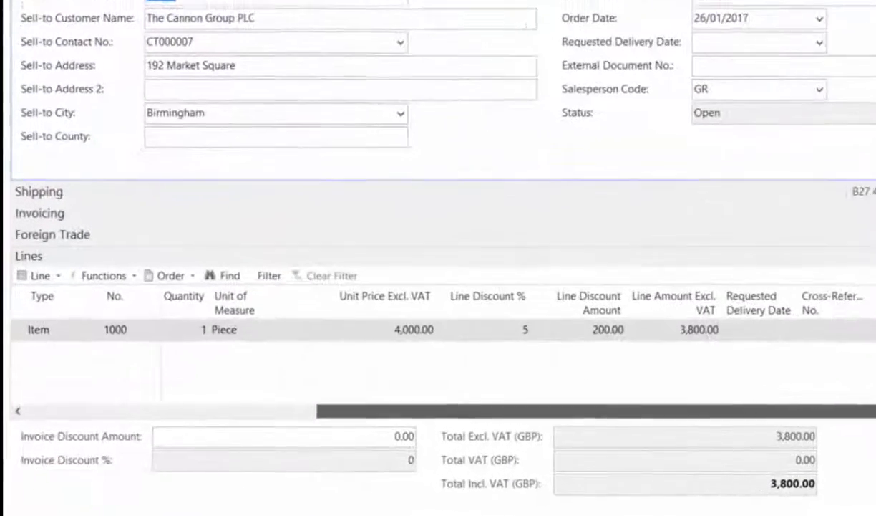
left_click_drag(875, 418, 620, 432)
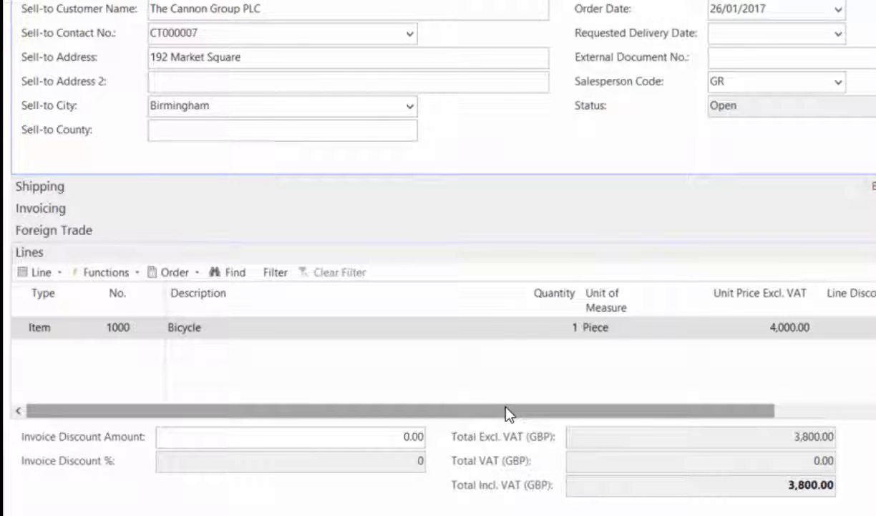
left_click_drag(509, 414, 472, 414)
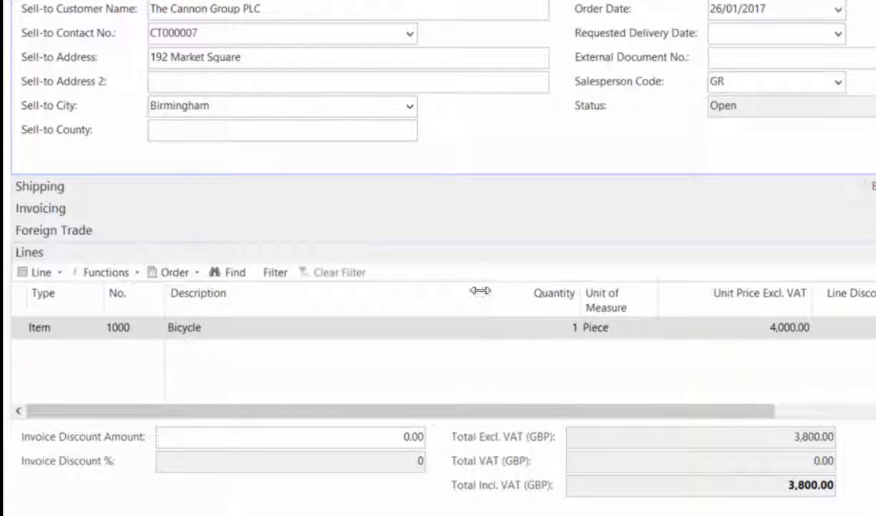
left_click_drag(481, 290, 439, 287)
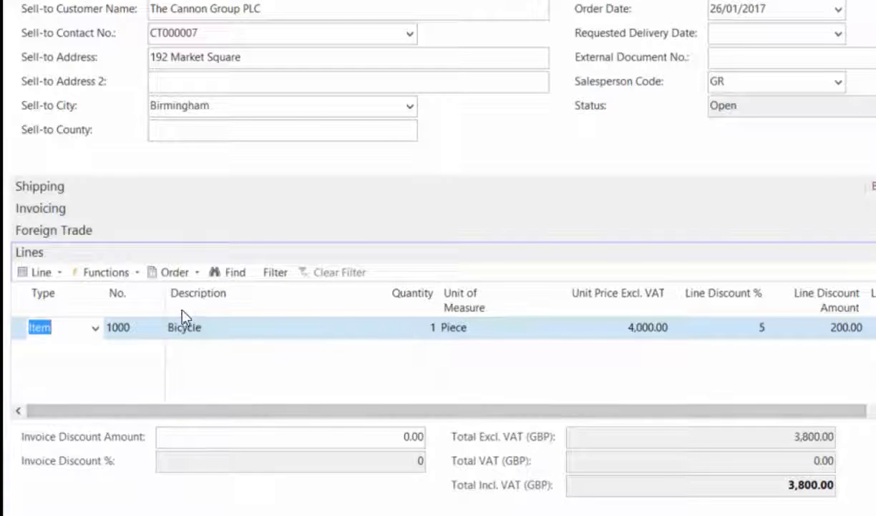
Remove the freeze pane after the No. column and add one after the Unit of Measure column in the order lines.
right_click(298, 296)
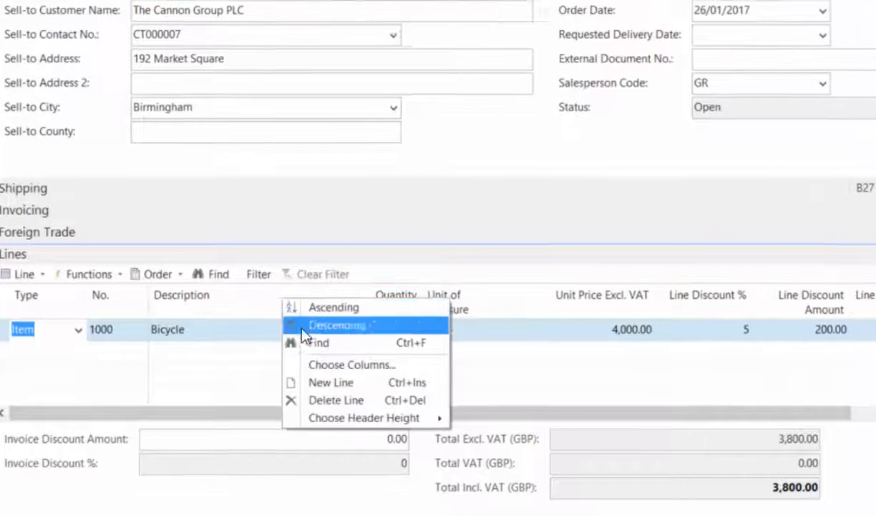
left_click(337, 362)
left_click(352, 84)
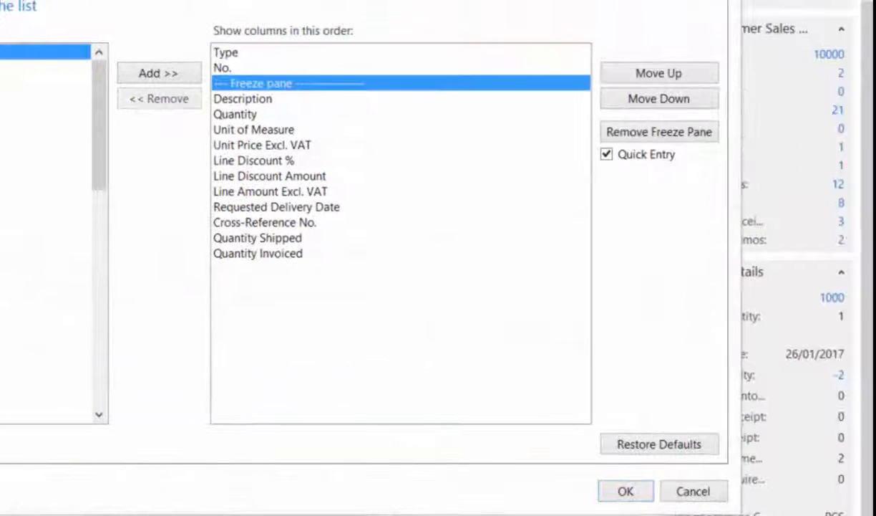
left_click(659, 132)
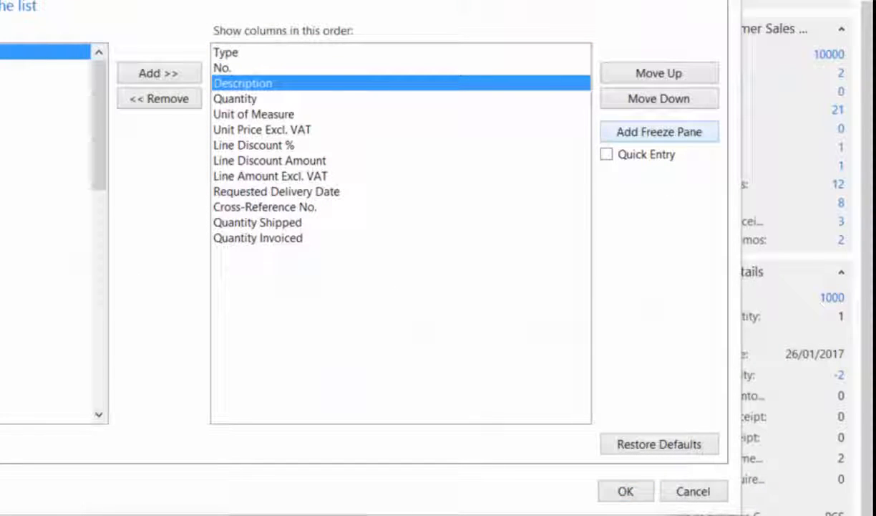
left_click(256, 114)
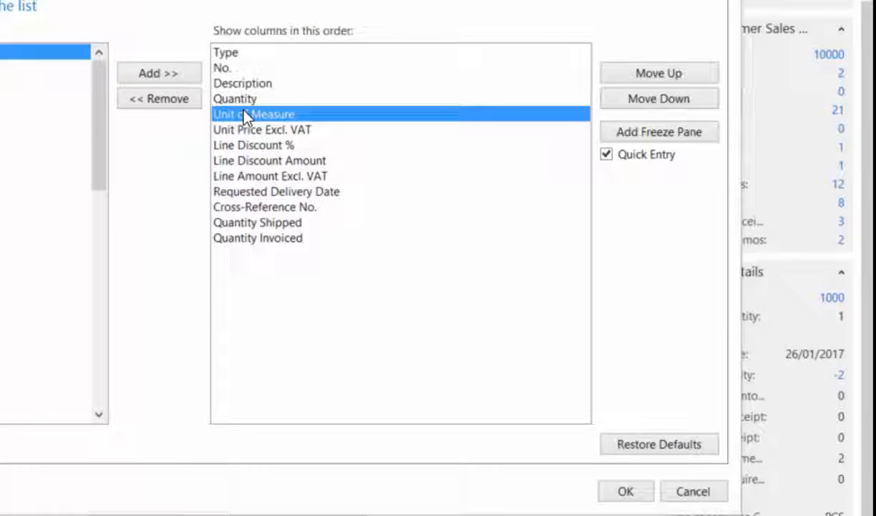
left_click(651, 136)
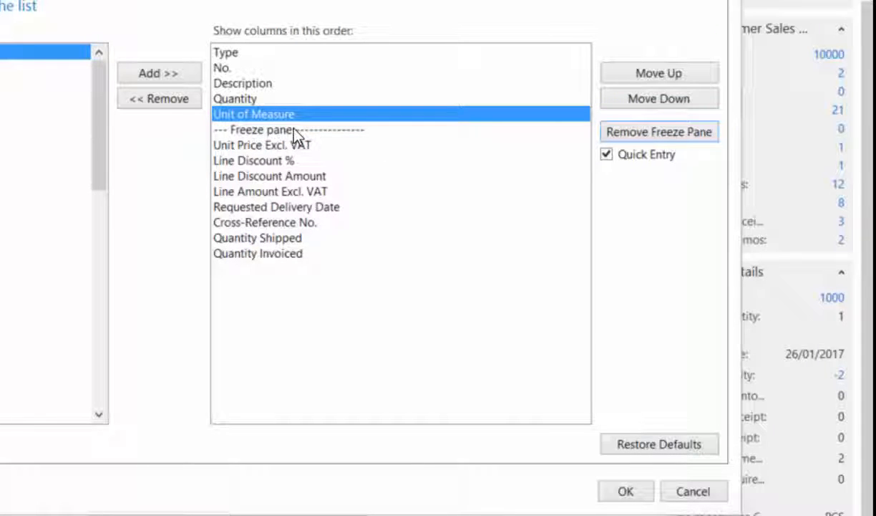
Move Unit of Measure and the freeze pane above Quantity in the order lines' column order, and apply the layout.
left_click(655, 79)
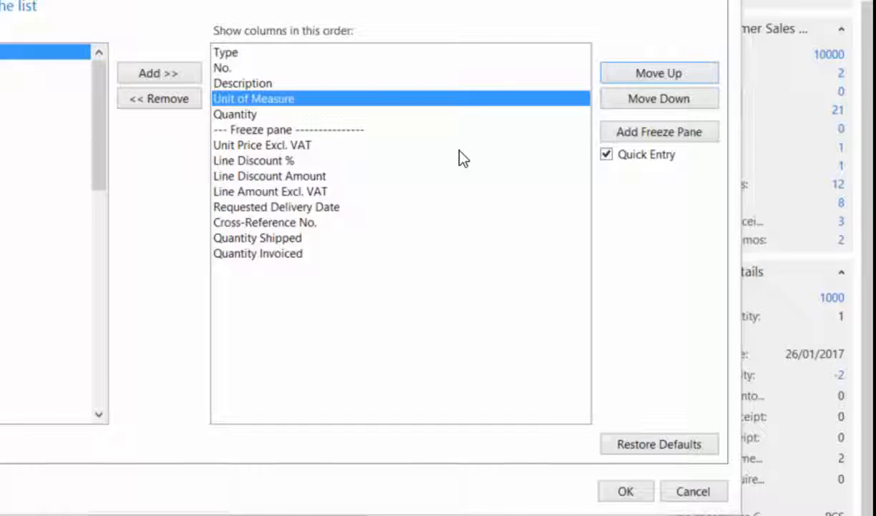
left_click(337, 130)
left_click(652, 78)
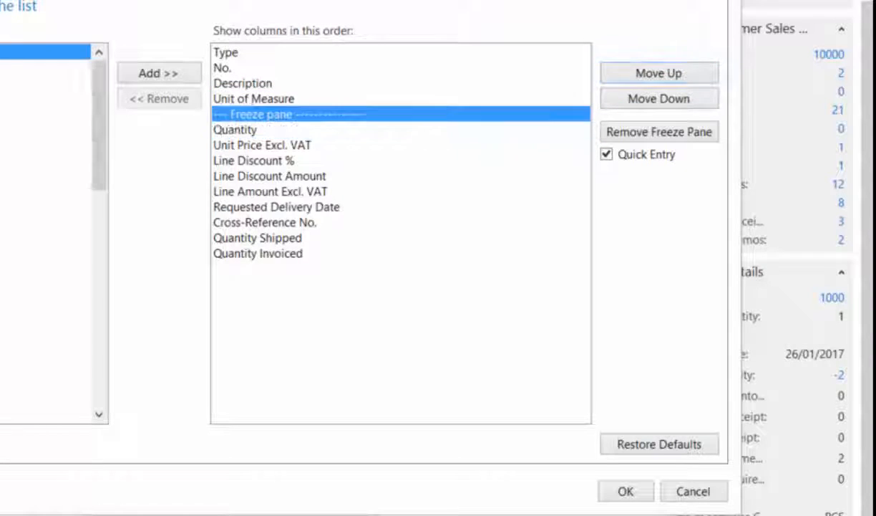
left_click(637, 500)
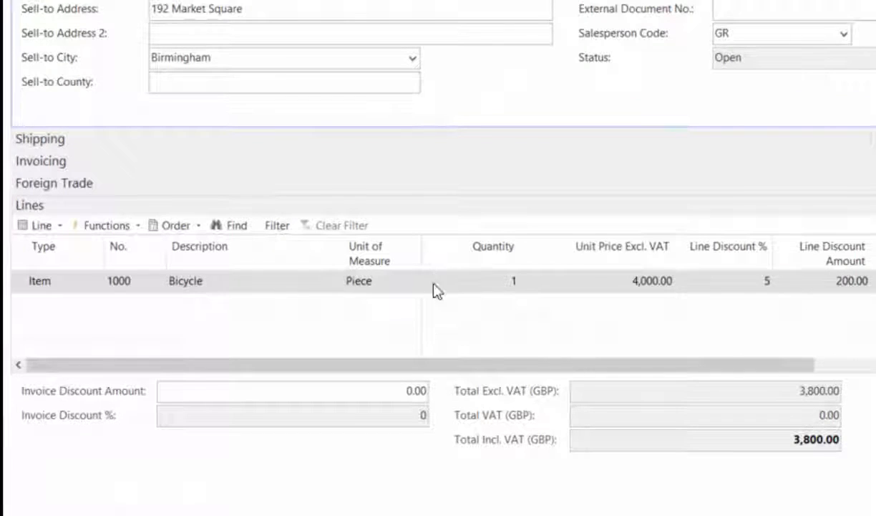
Check the frozen columns in the order lines and review their column settings without making changes.
left_click_drag(436, 365, 415, 372)
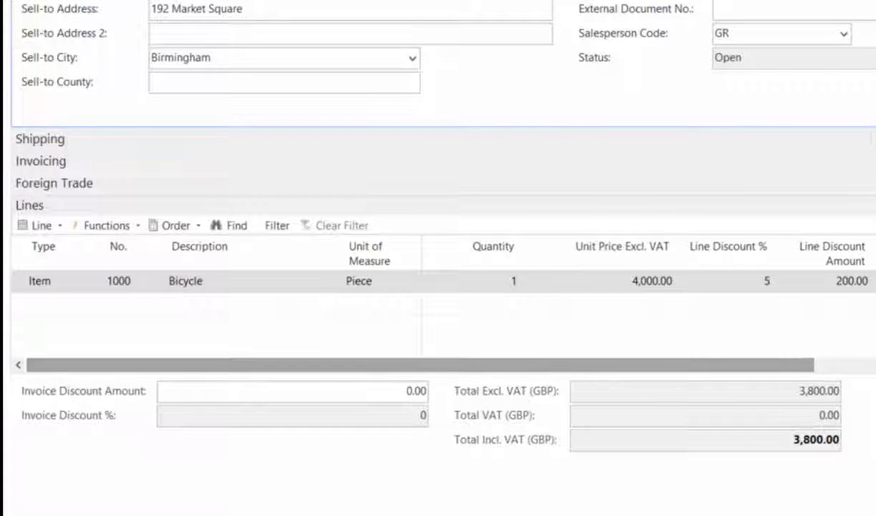
right_click(454, 252)
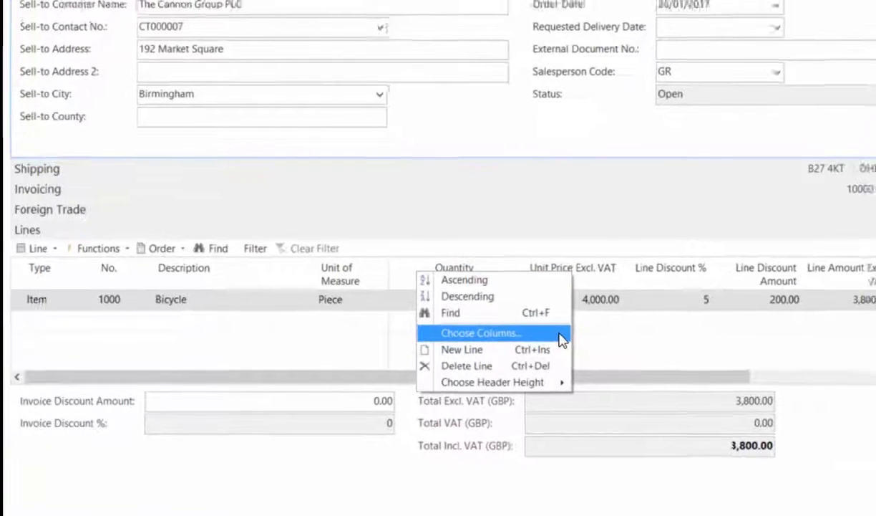
left_click(607, 318)
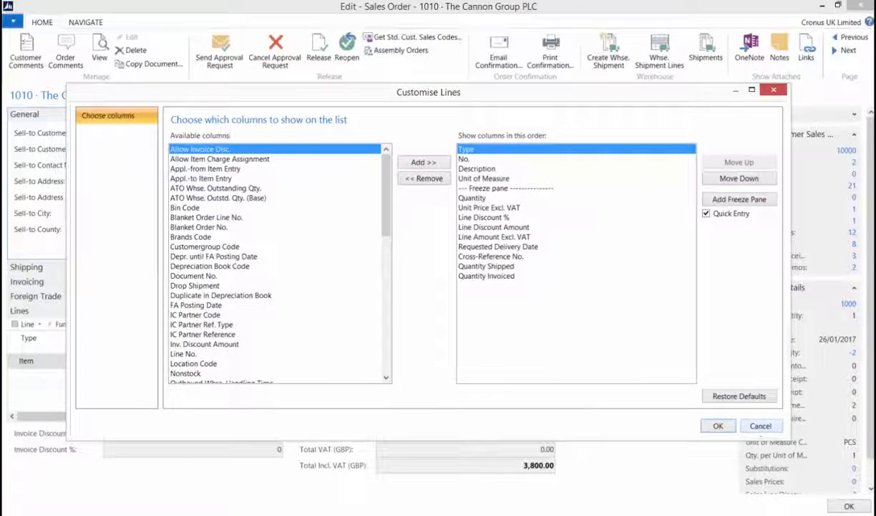
left_click(761, 425)
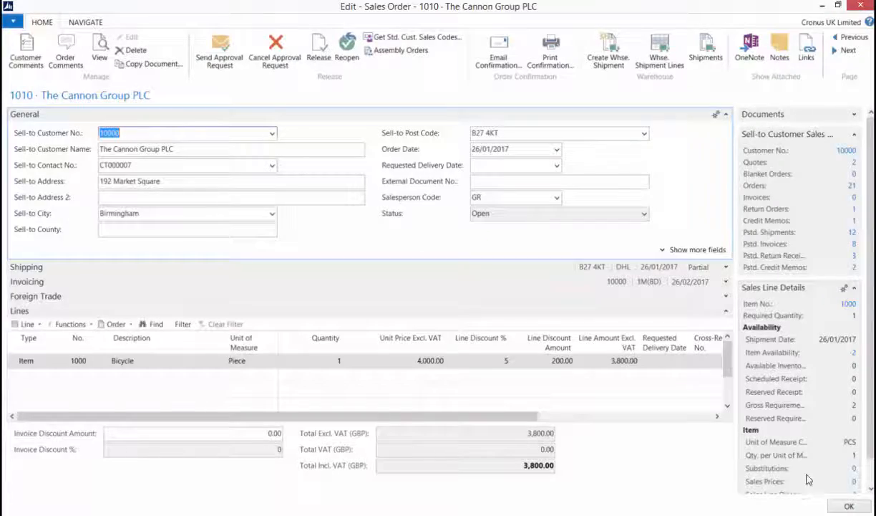
Close the sales order and display the fields available for filtering the sales orders list.
left_click(849, 506)
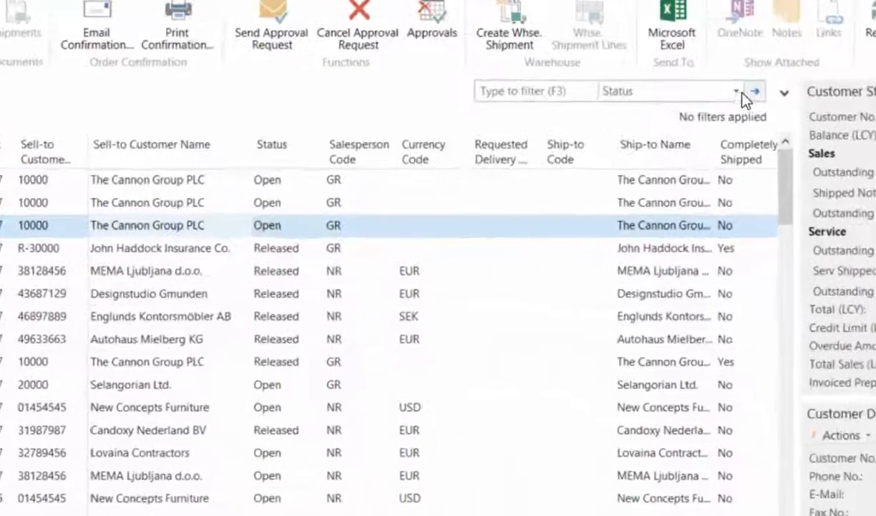
left_click(752, 142)
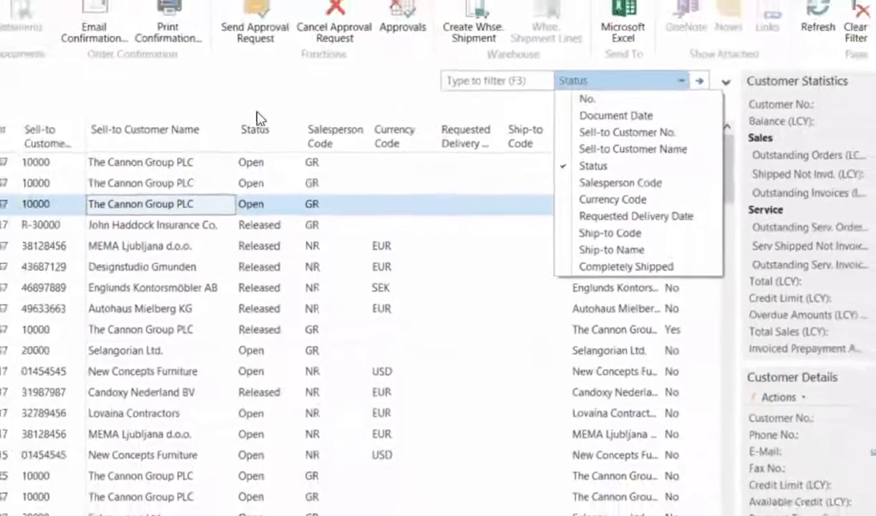
Remove the Status column from the sales orders list's displayed columns and apply the layout.
left_click(213, 109)
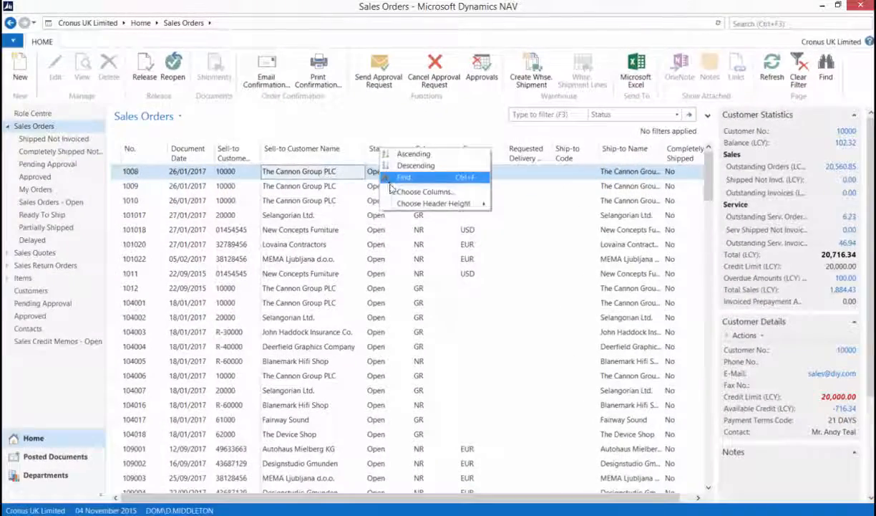
left_click(416, 189)
left_click(465, 155)
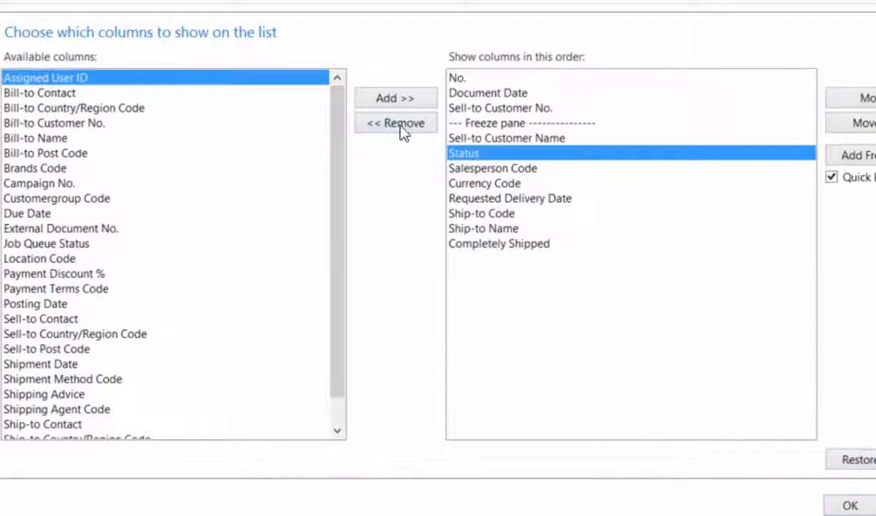
left_click(397, 126)
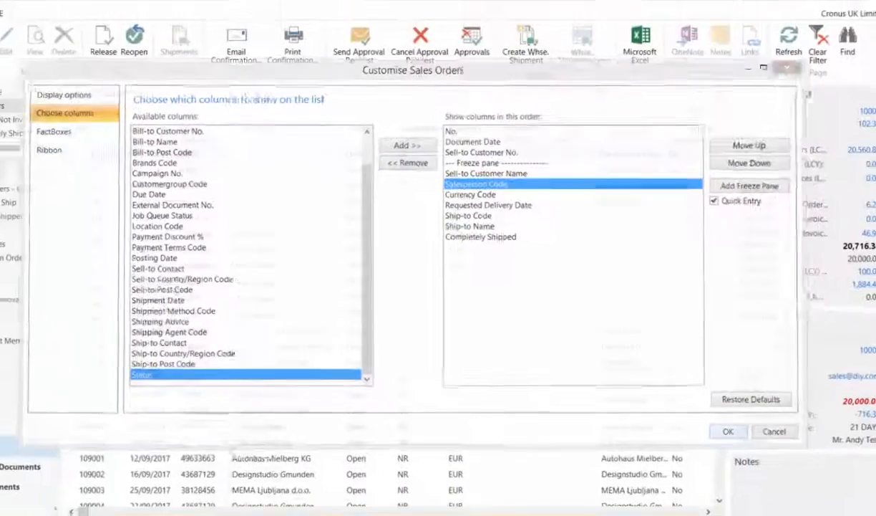
left_click(788, 468)
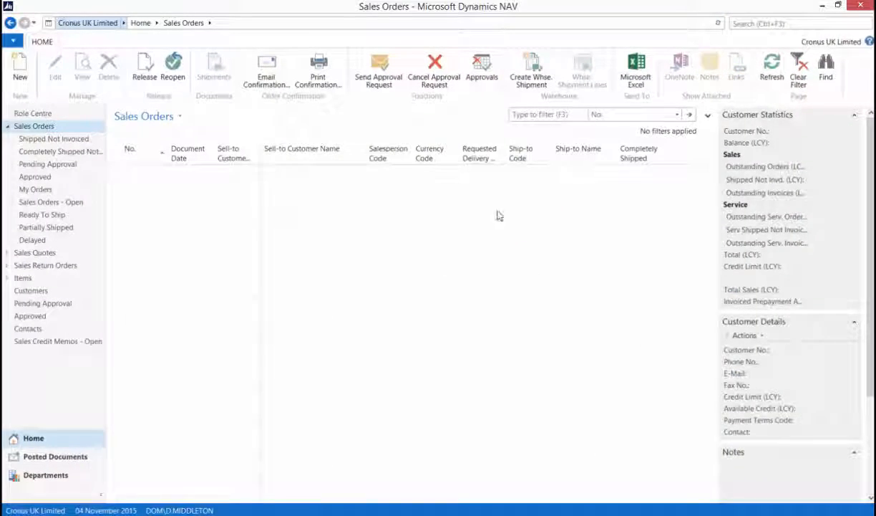
Clear the sales orders list's filter and check which fields the quick filter offers.
left_click(134, 117)
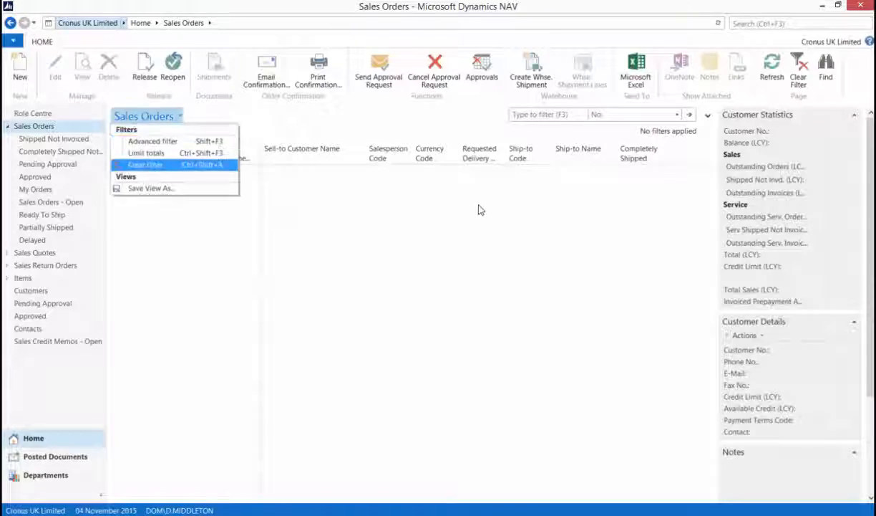
left_click(150, 166)
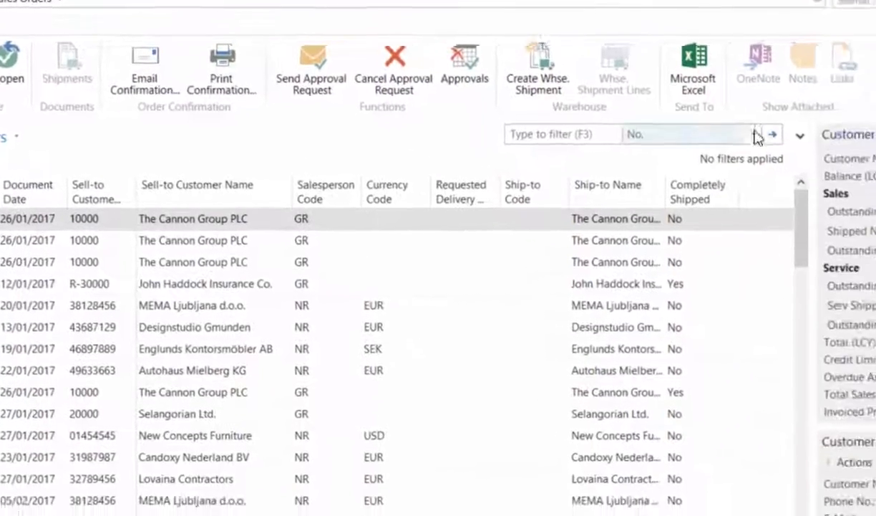
left_click(822, 164)
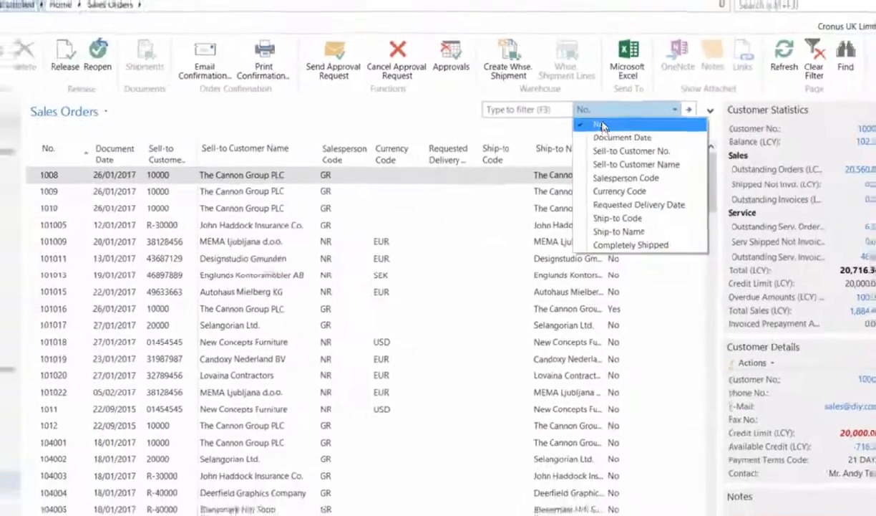
left_click(573, 117)
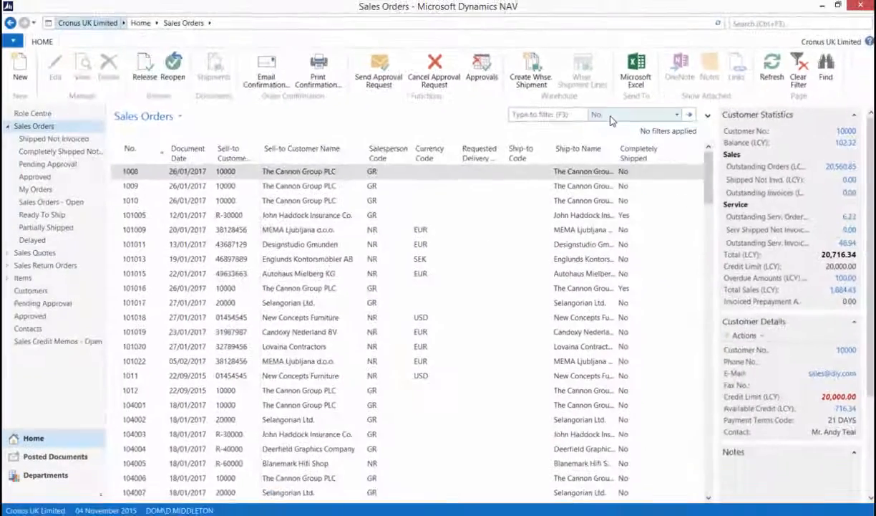
left_click(179, 116)
left_click(503, 148)
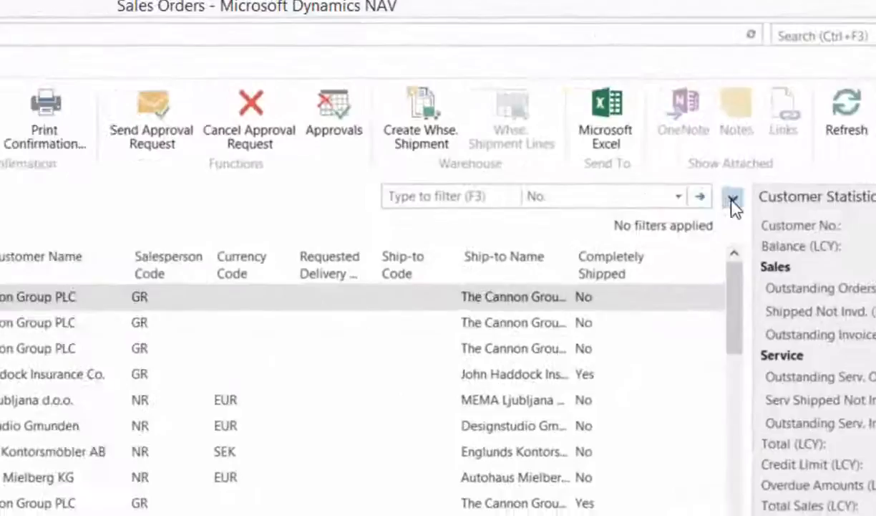
Expand the advanced filter of the sales orders list, add a second filter line and browse all columns available for its field.
left_click(732, 202)
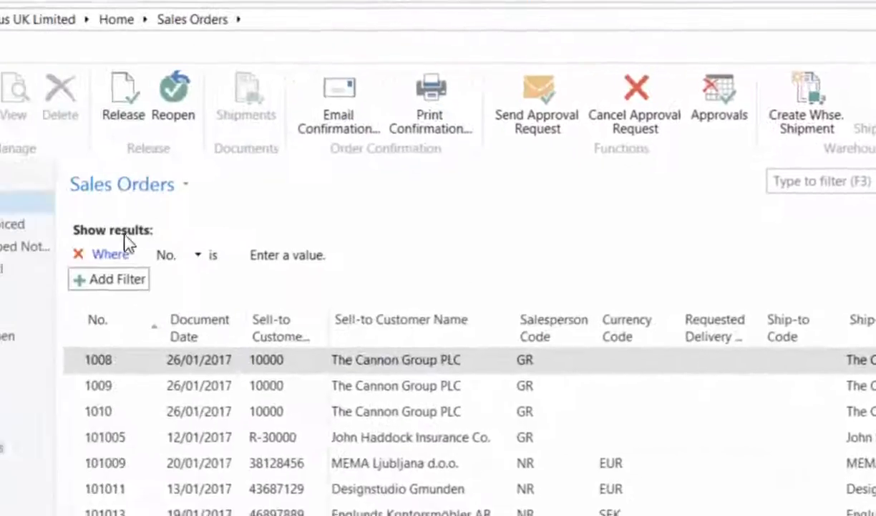
left_click(234, 275)
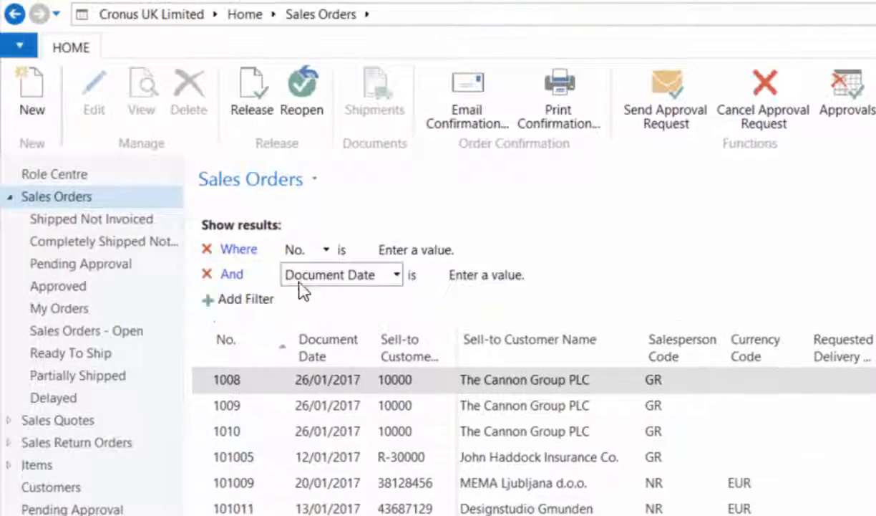
left_click(396, 274)
mouse_move(306, 303)
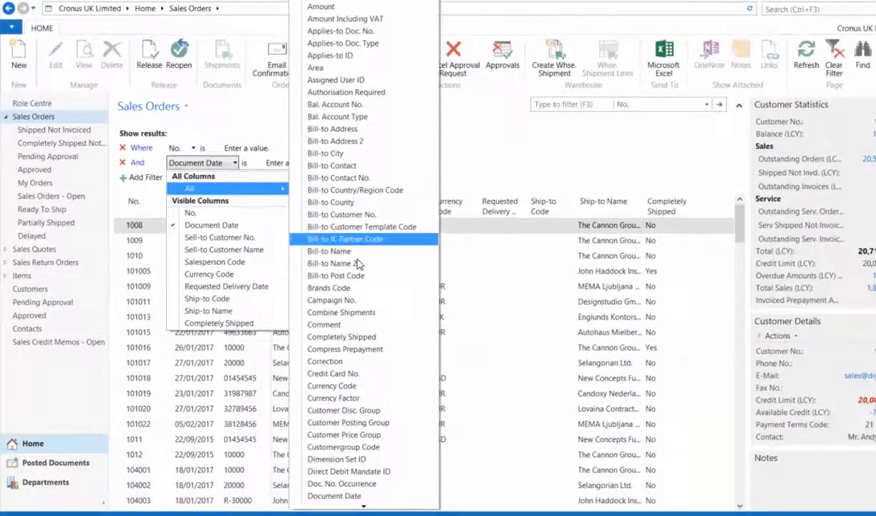
scroll(358, 264, "down", 20)
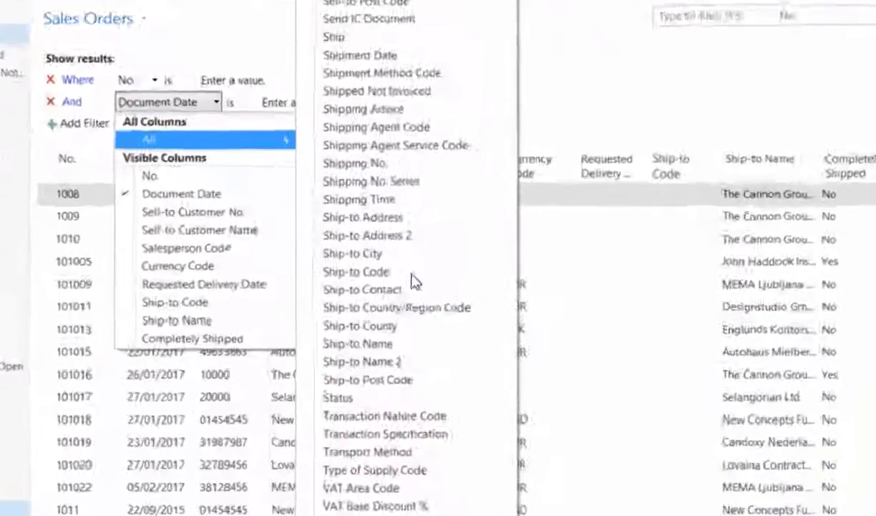